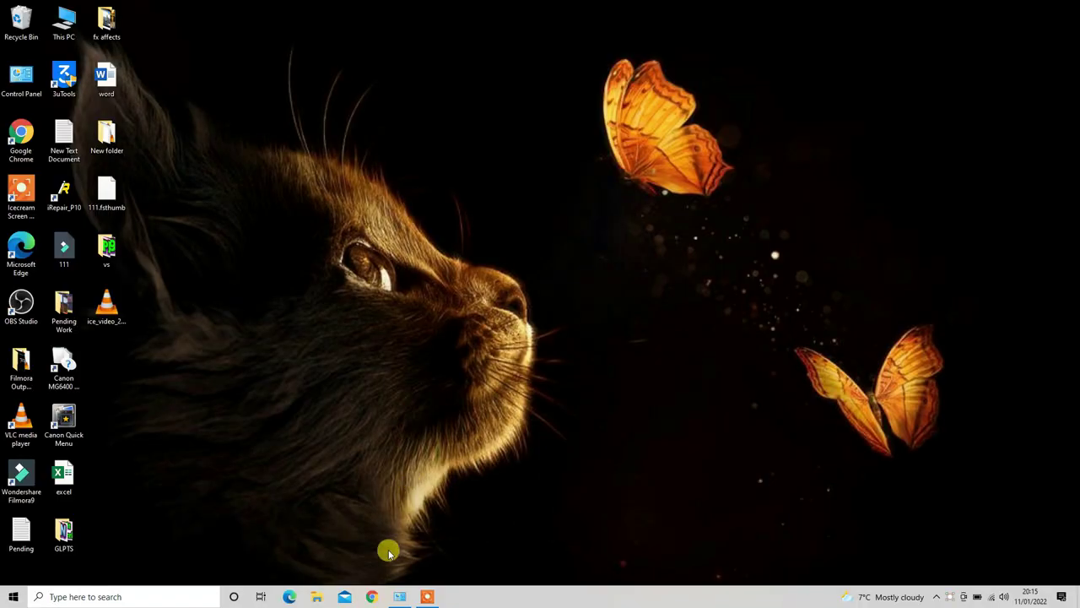
Launch Chrome from the taskbar and maximize its window.
left_click(372, 596)
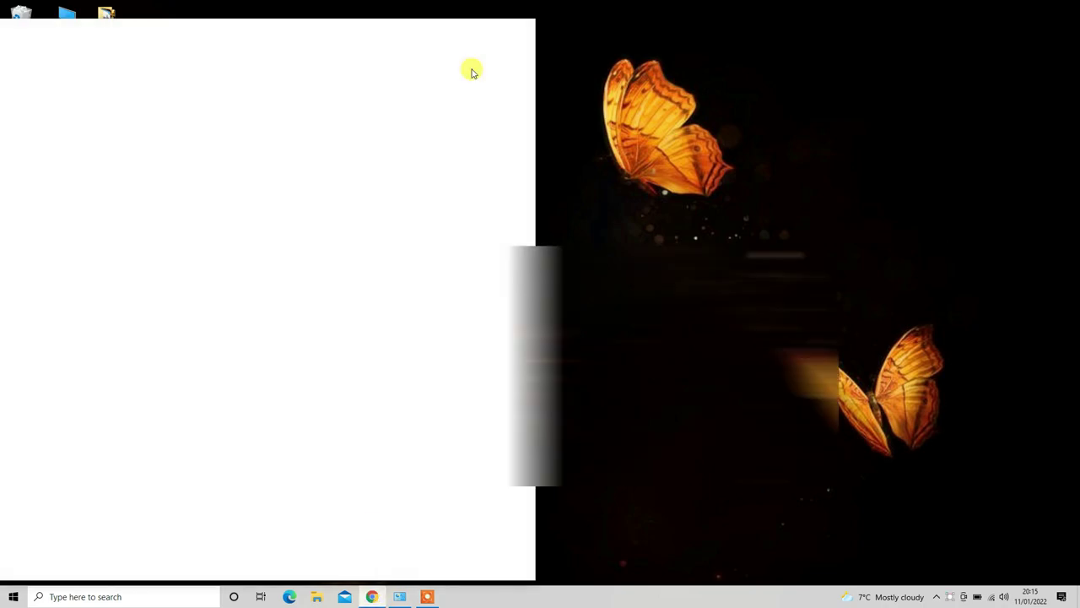
left_click(496, 26)
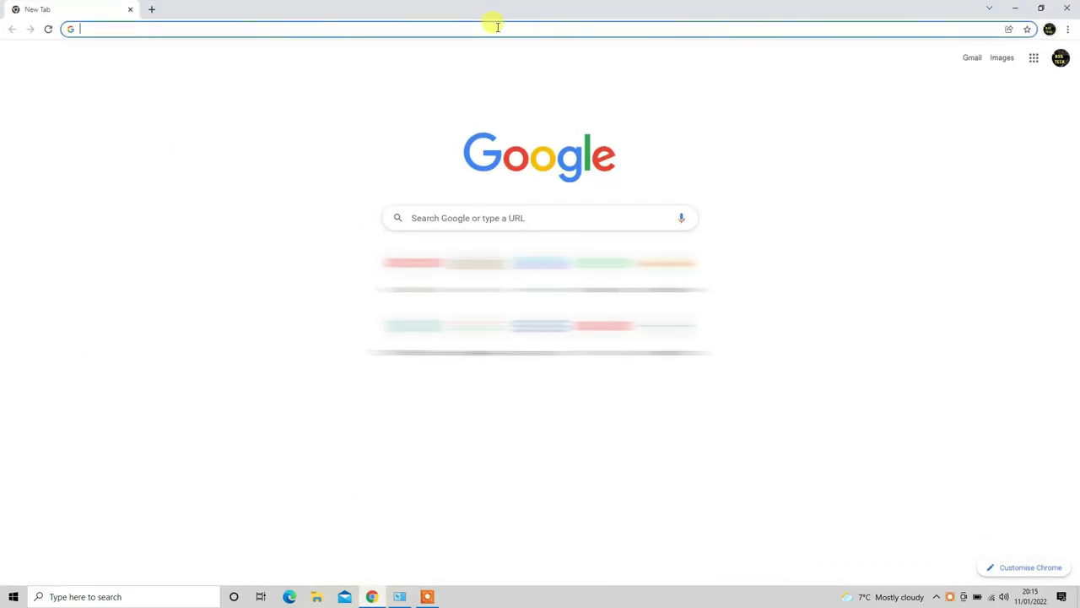
Find Network status via a 'network' search, maximize Settings, and open Network and Sharing Centre.
left_click(183, 600)
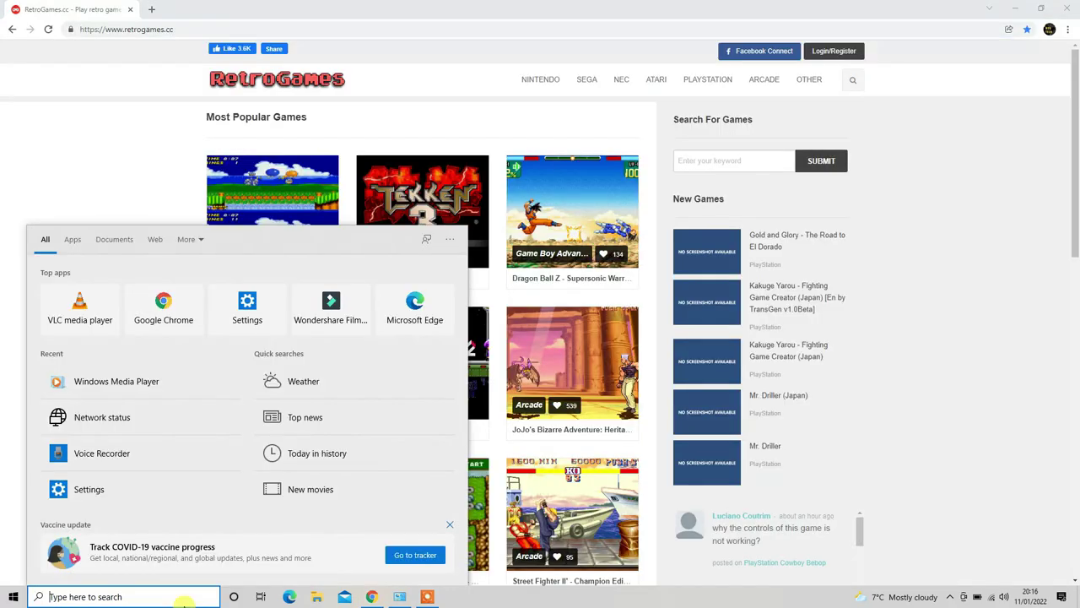
type("network")
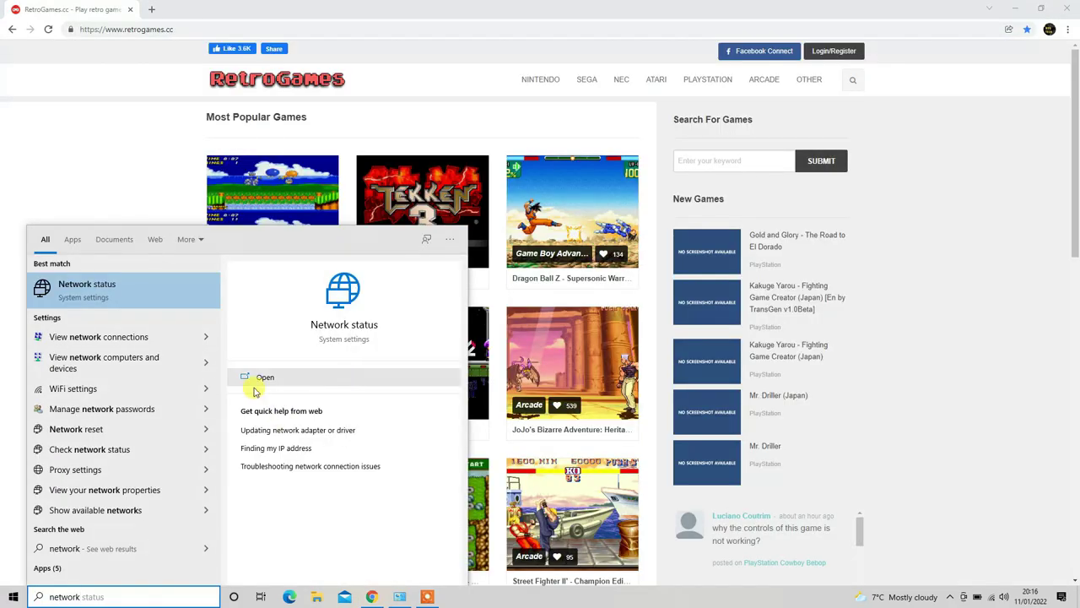
left_click(124, 280)
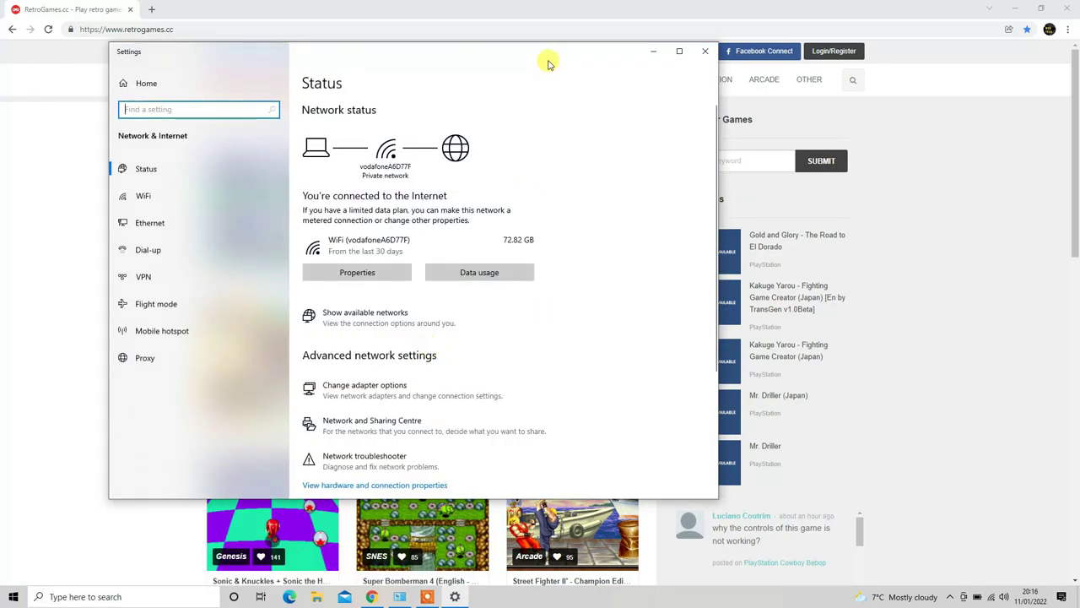
double_click(563, 55)
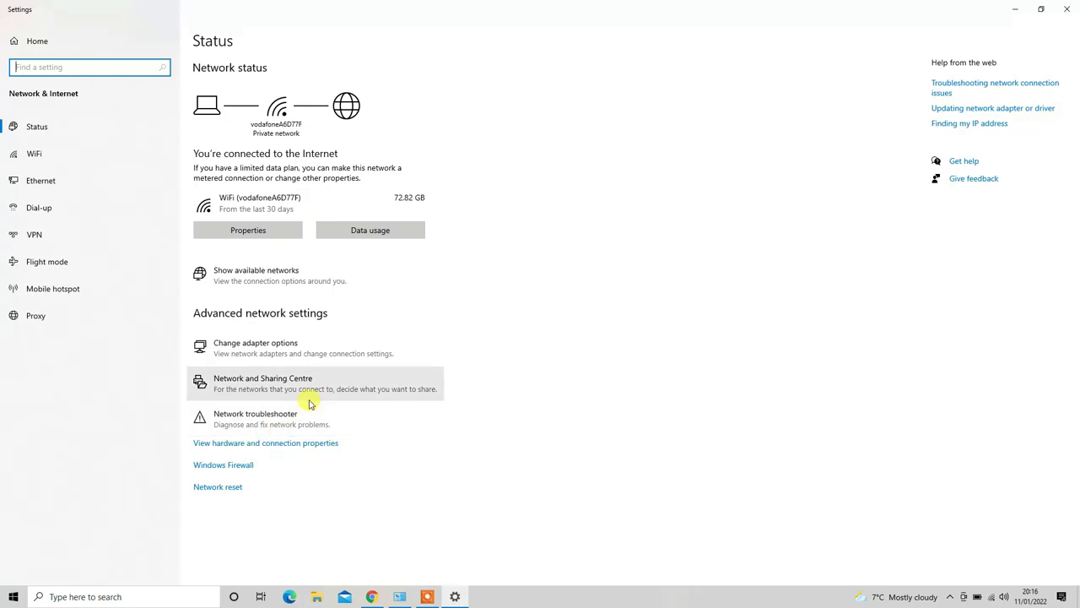
left_click(281, 386)
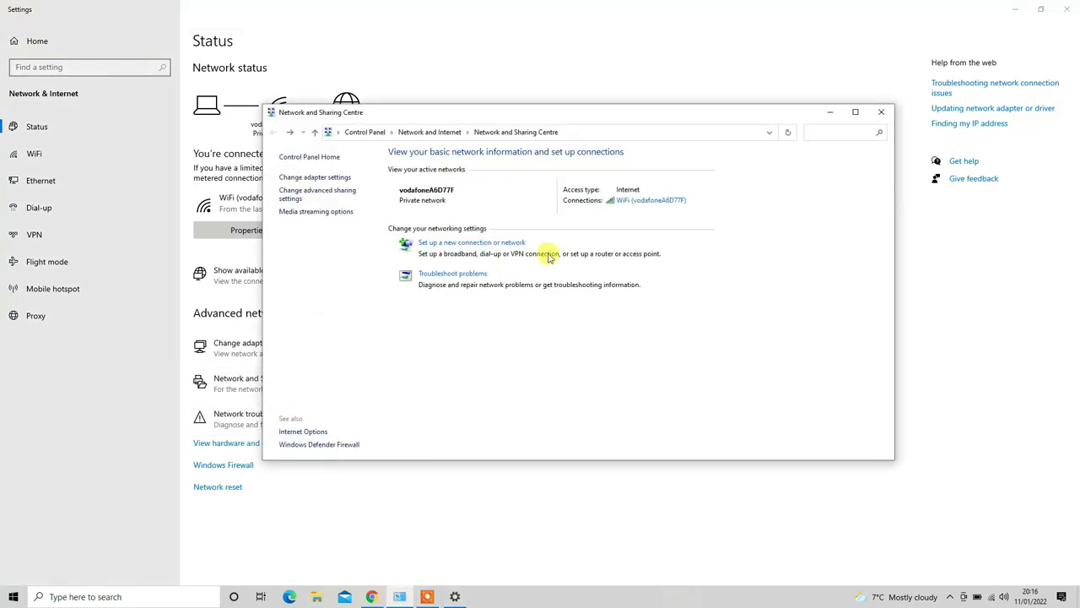
Turn on network discovery and file and printer sharing in advanced sharing settings and save.
left_click(331, 196)
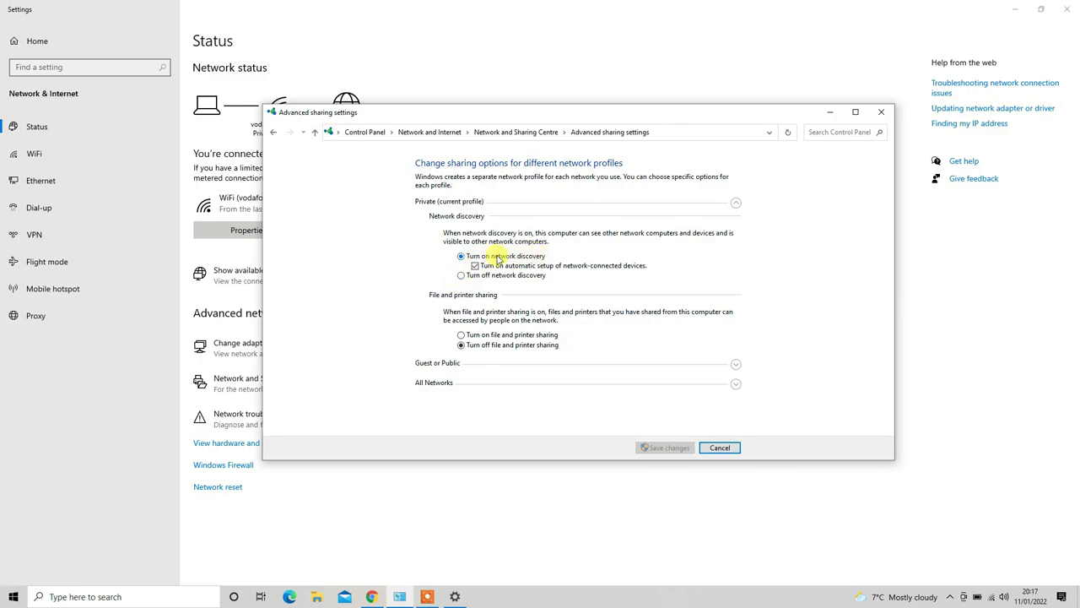
left_click(461, 276)
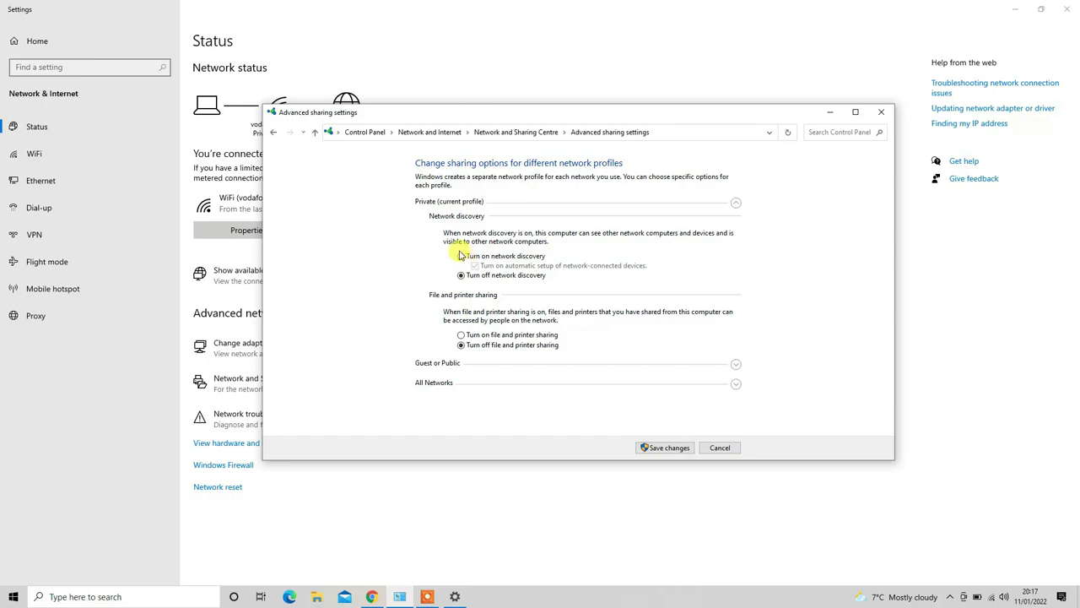
left_click(460, 257)
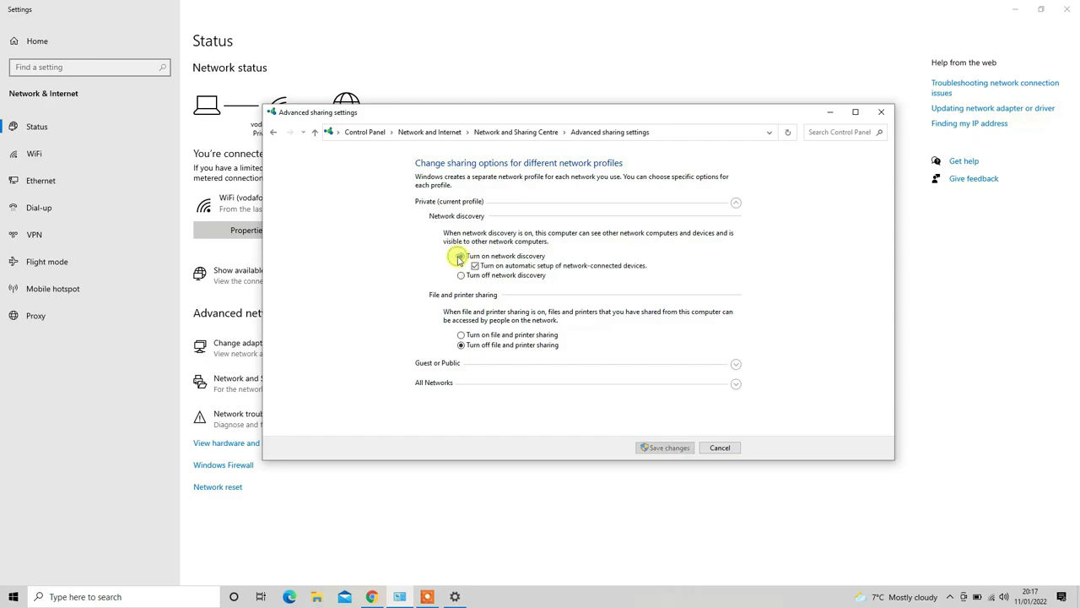
left_click(460, 335)
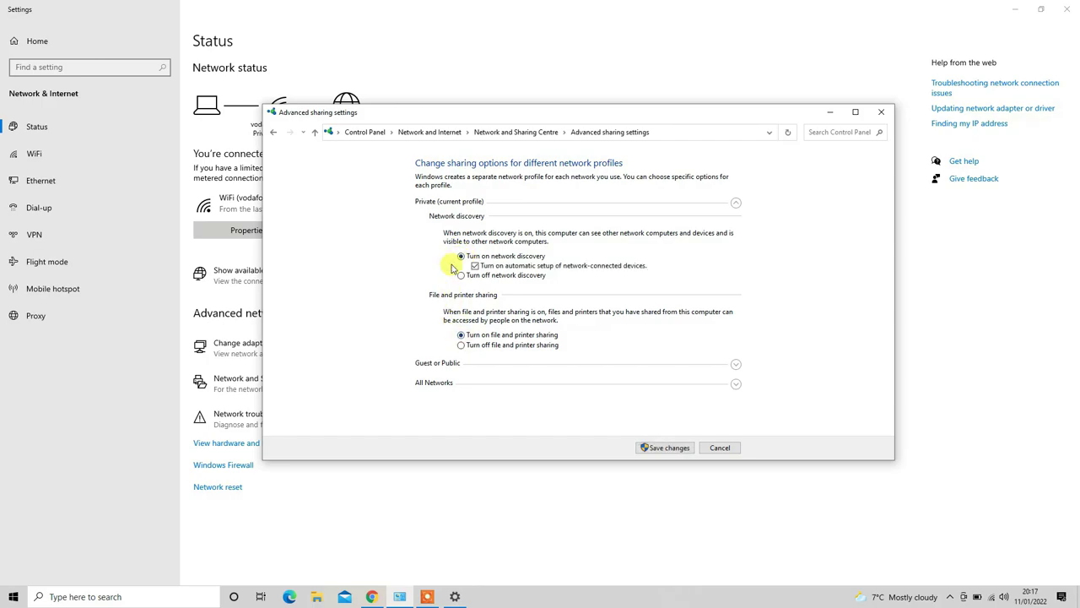
left_click(667, 447)
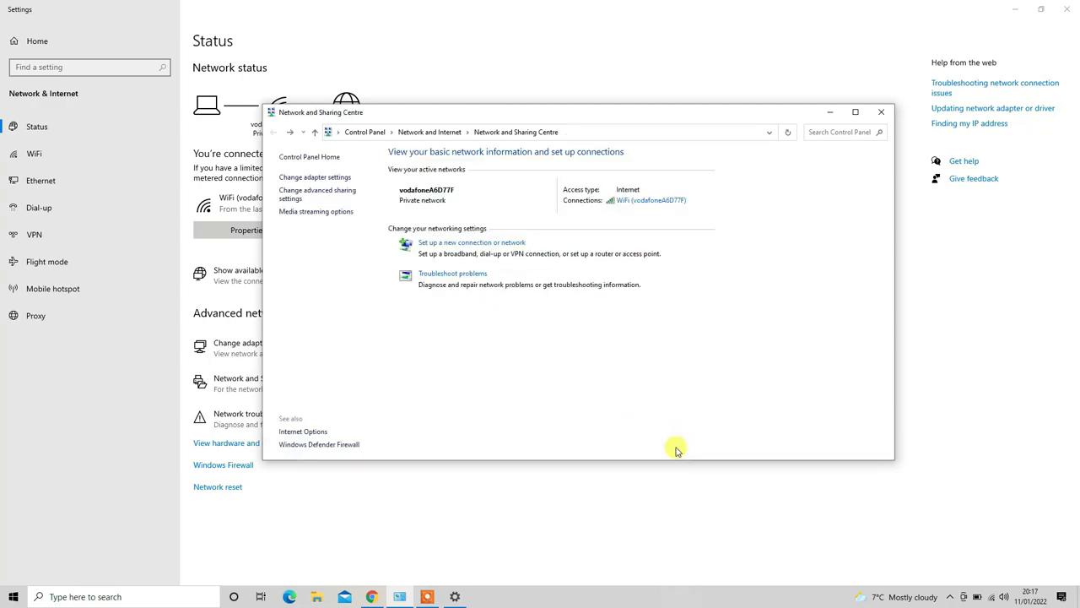
Review media streaming options, checking the Unknown Device and Samsung 7 Series TV entries.
left_click(314, 212)
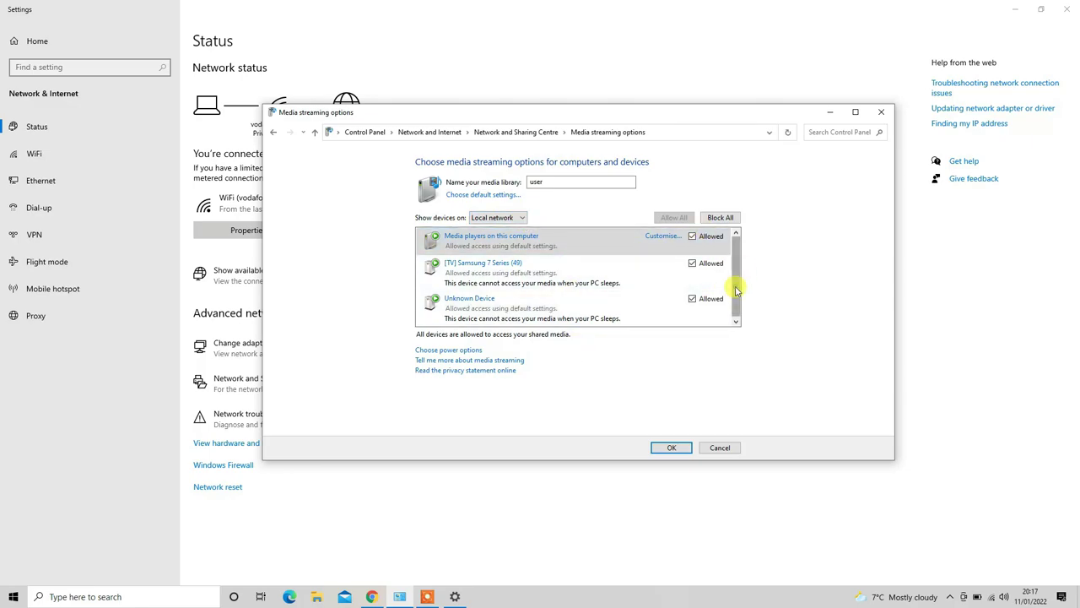
left_click(519, 307)
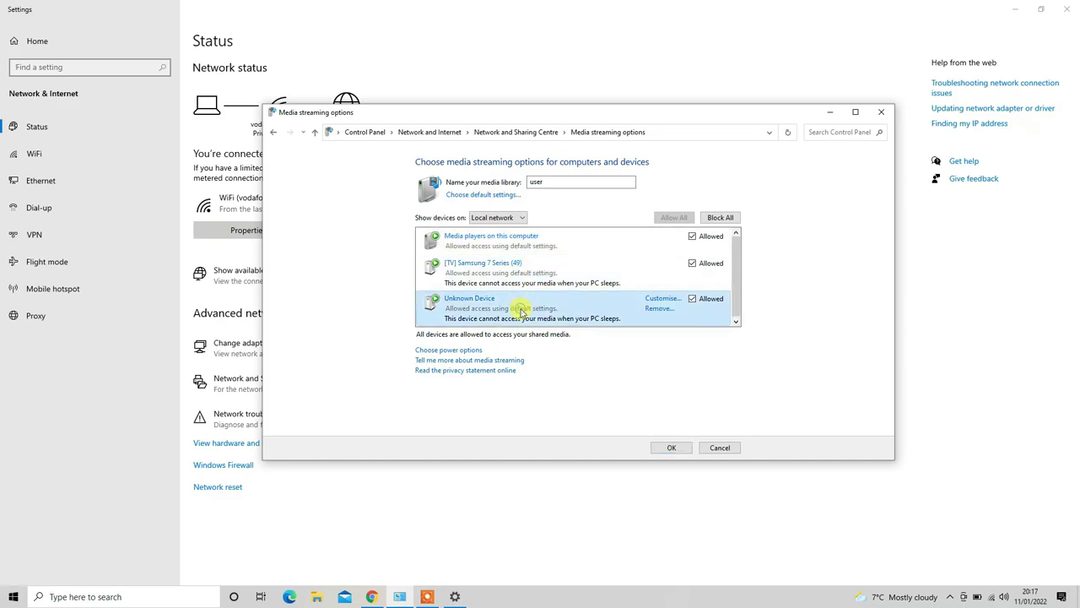
left_click(506, 278)
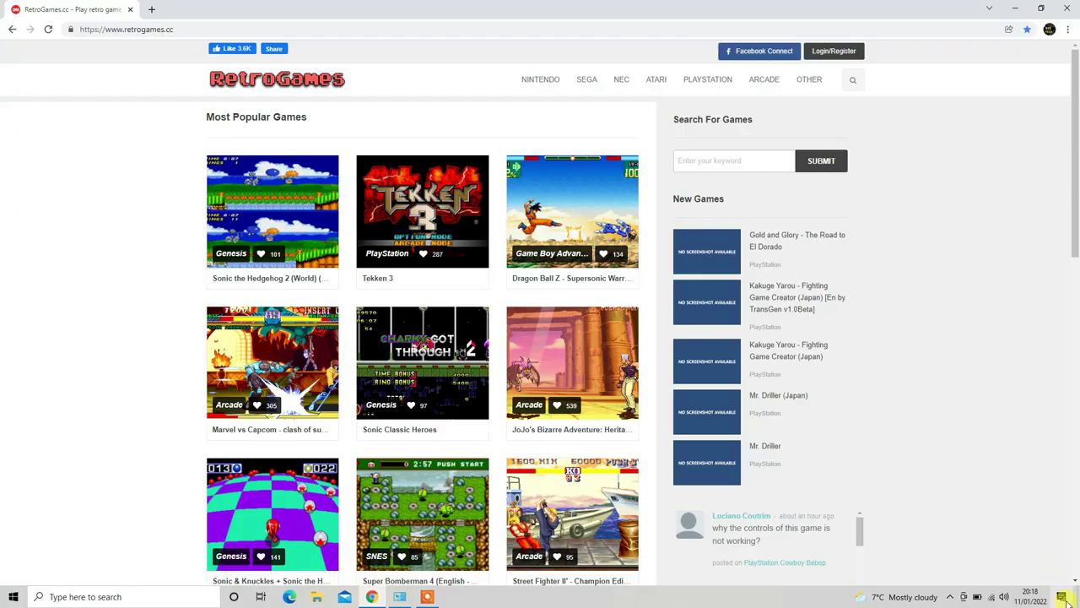
In Action Center, collapse and re-expand the quick action tiles, then bring up Project.
left_click(1062, 597)
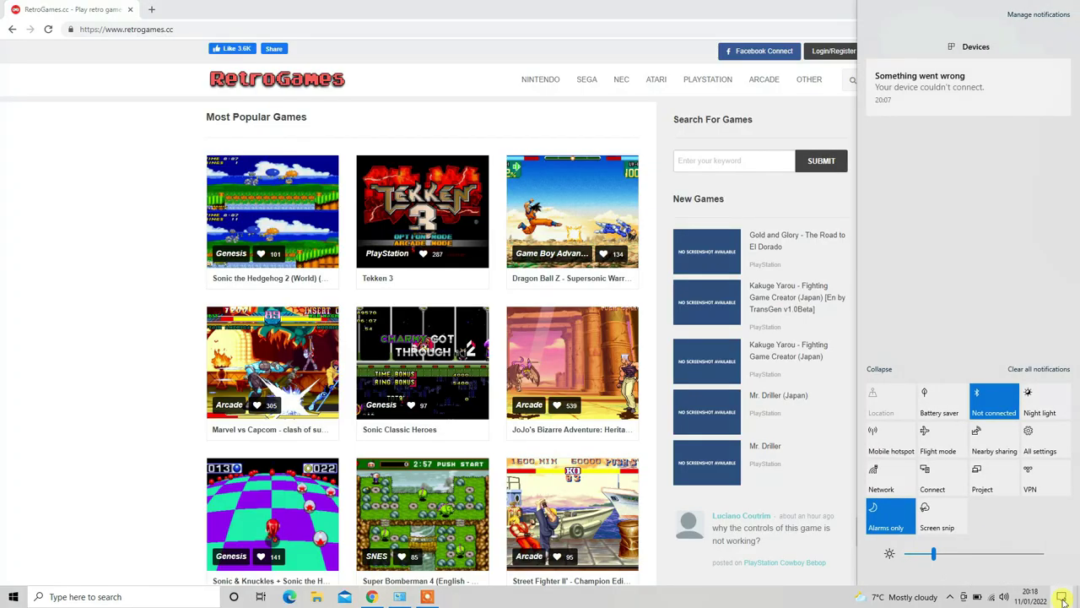
left_click(881, 370)
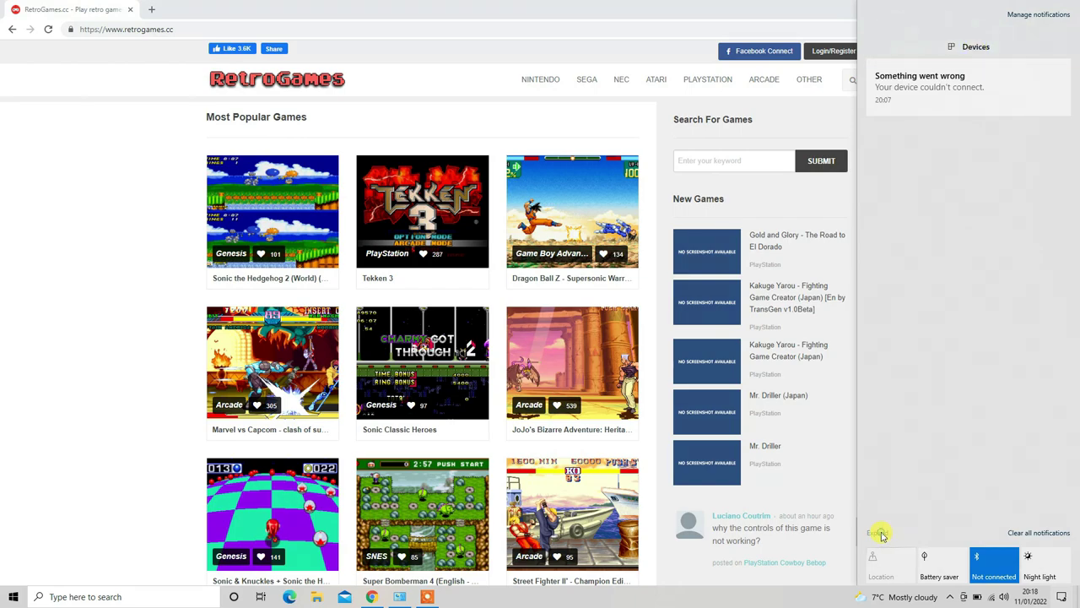
left_click(878, 533)
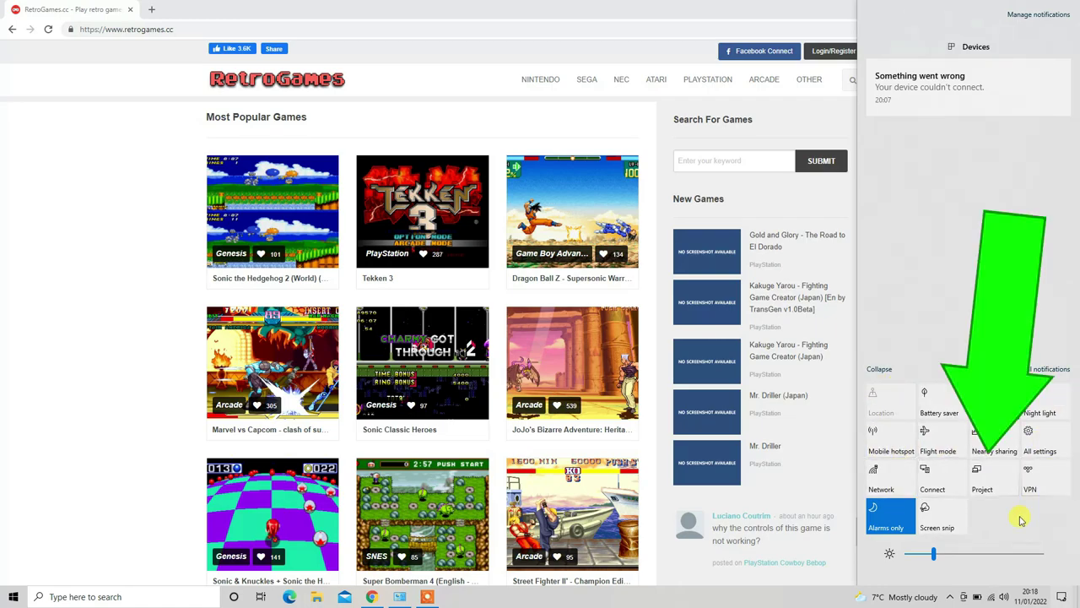
left_click(984, 477)
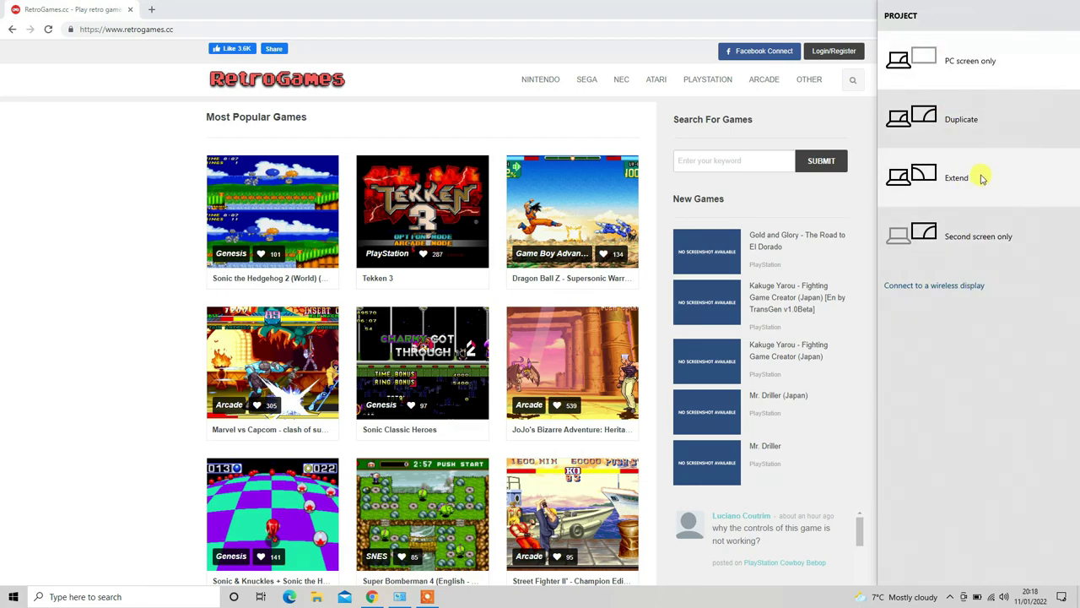
Choose Extend, then search for wireless displays with 'Connect to a wireless display'.
left_click(981, 178)
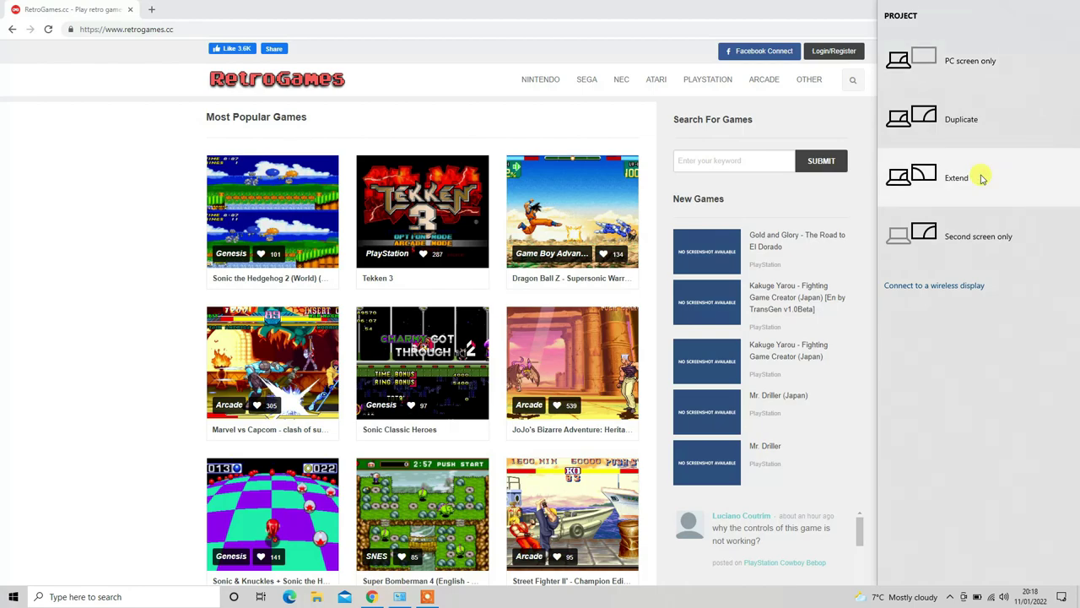
left_click(943, 287)
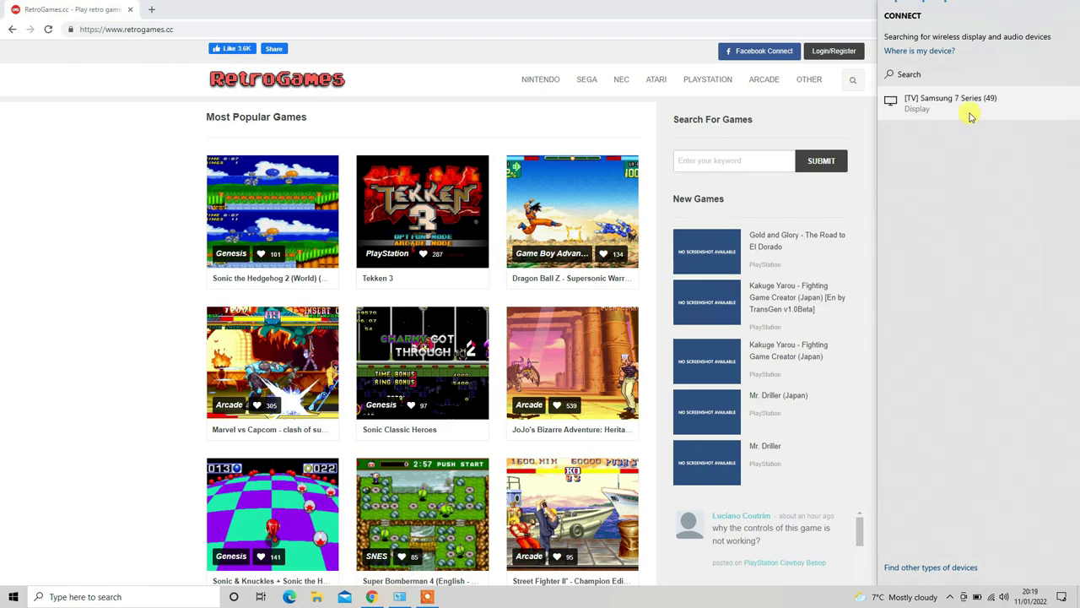
Connect to the [TV] Samsung 7 Series (49) and wait for casting to start.
left_click(970, 114)
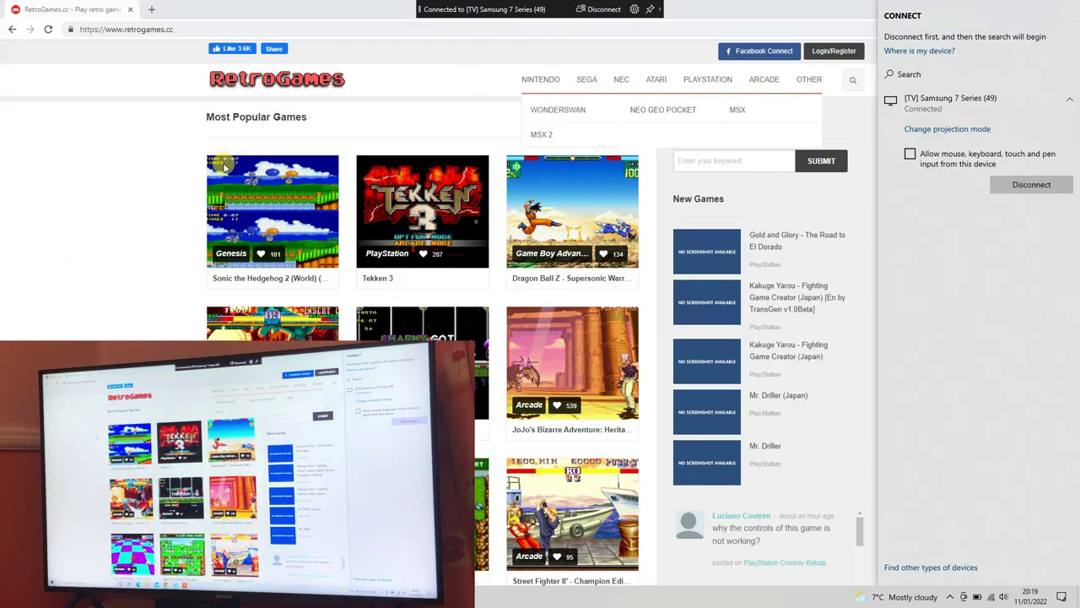
Dismiss the Connect panel and show the cast toolbar's Gaming, Working and Watching videos modes.
left_click(160, 186)
scroll(157, 180, "down", 7)
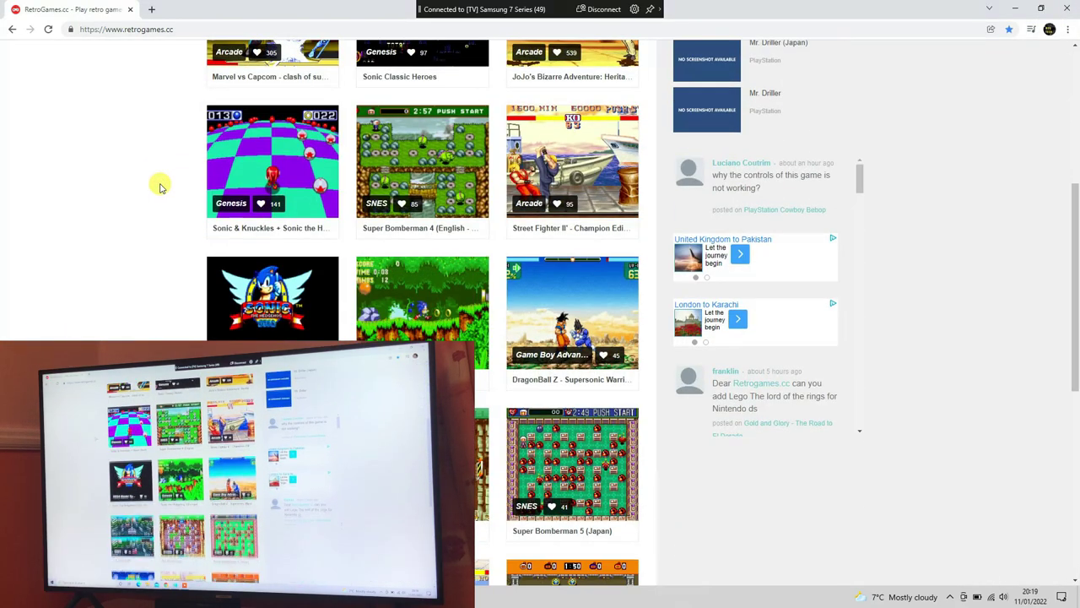
scroll(157, 181, "up", 7)
left_click(633, 10)
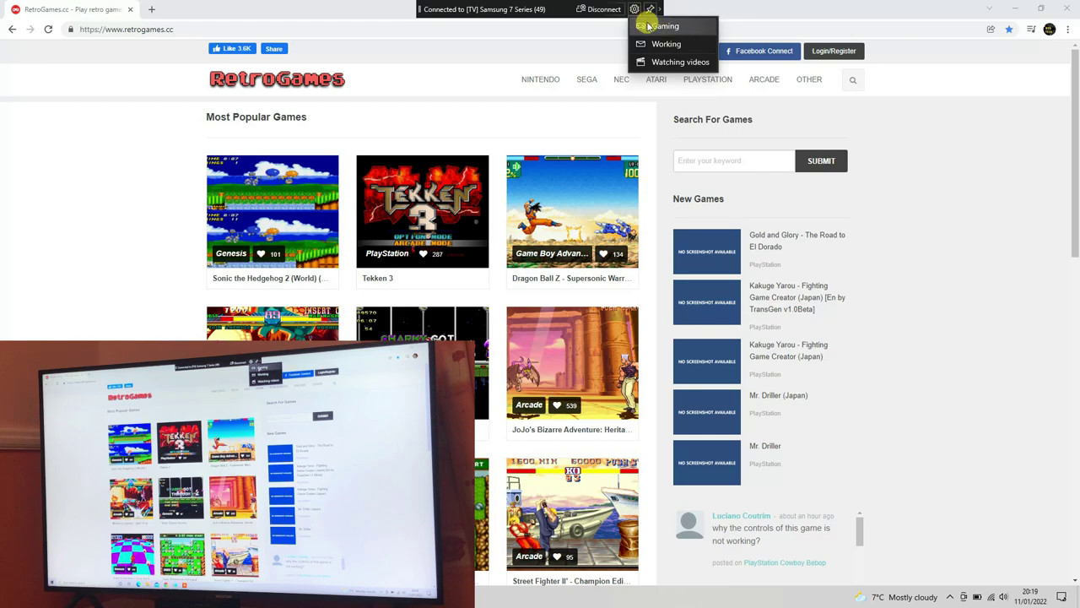
left_click(650, 23)
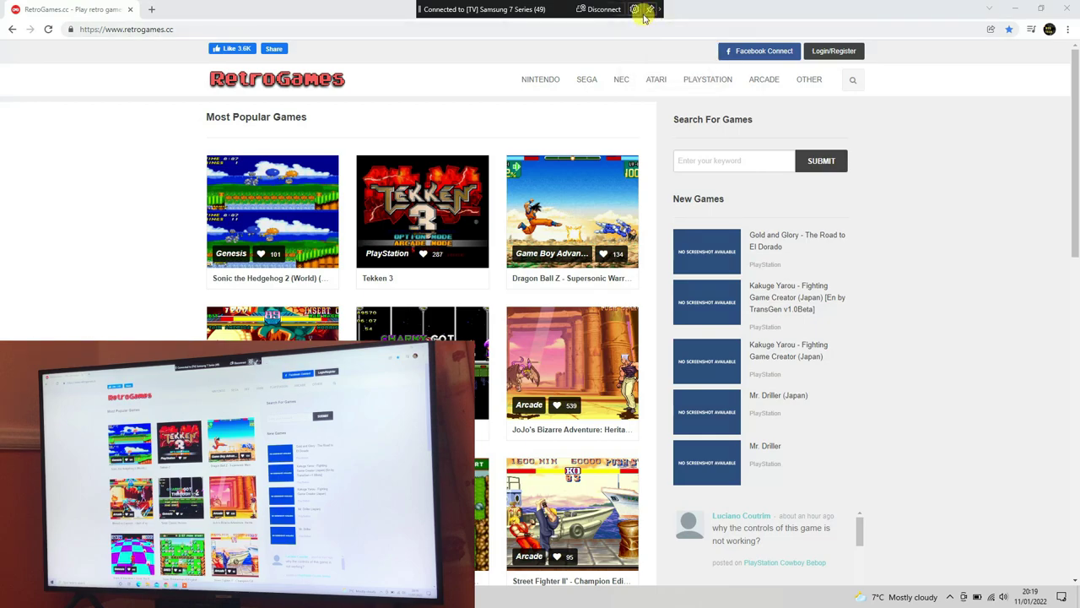
left_click(634, 9)
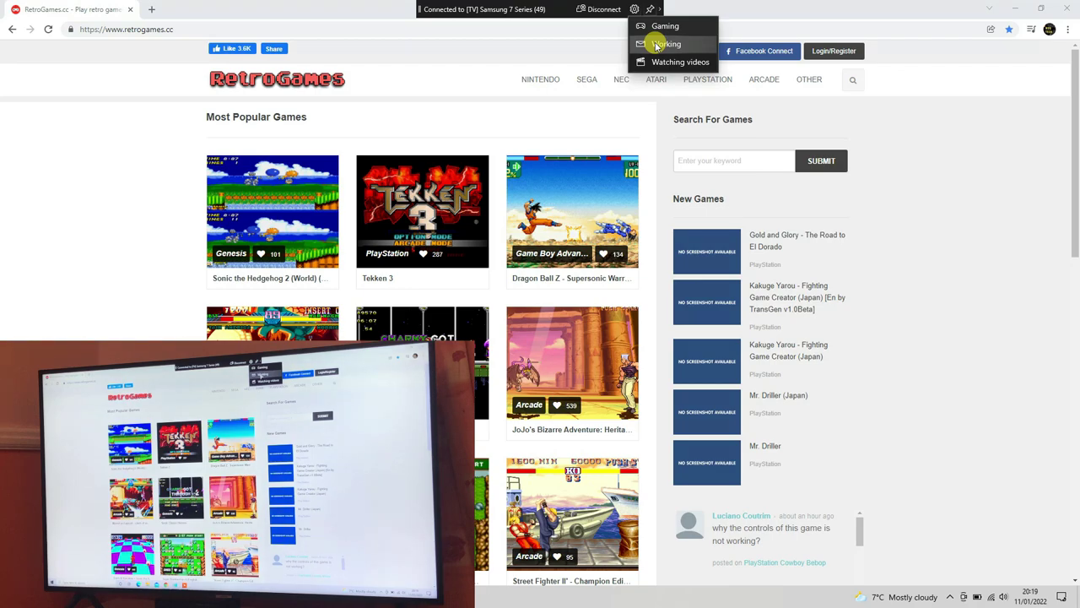
Disconnect the cast, then reconnect to the [TV] Samsung 7 Series (49).
left_click(596, 12)
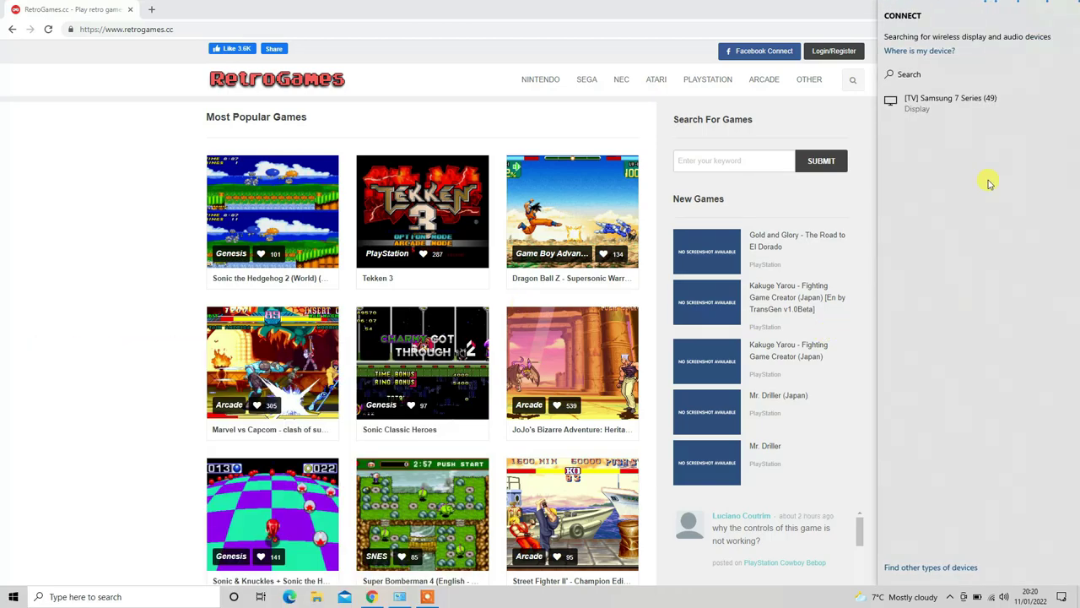
left_click(970, 103)
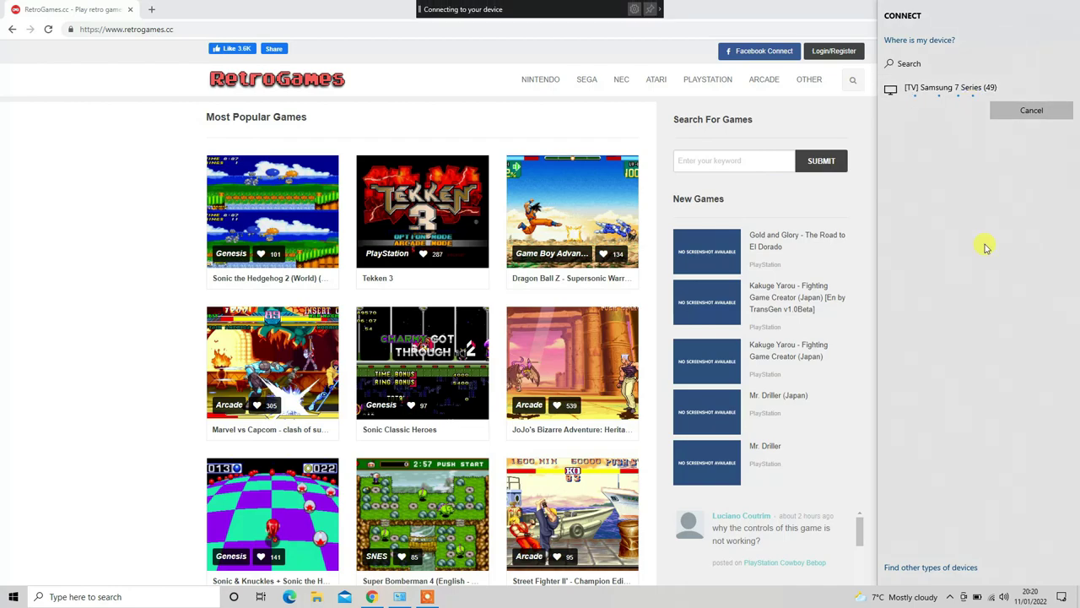